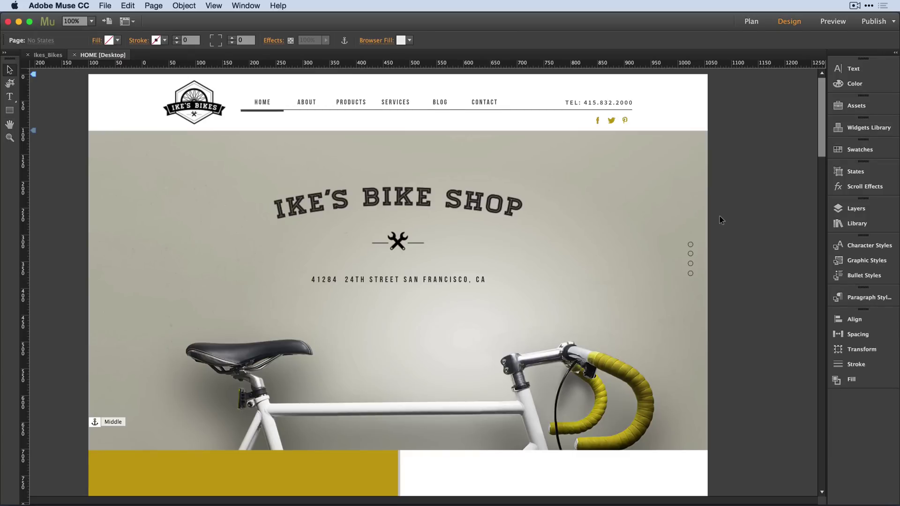
Fit the whole home page in the window, then marquee-zoom into the 03 Service and Repairs block
{"action": "double_click", "coordinate": [10, 125]}
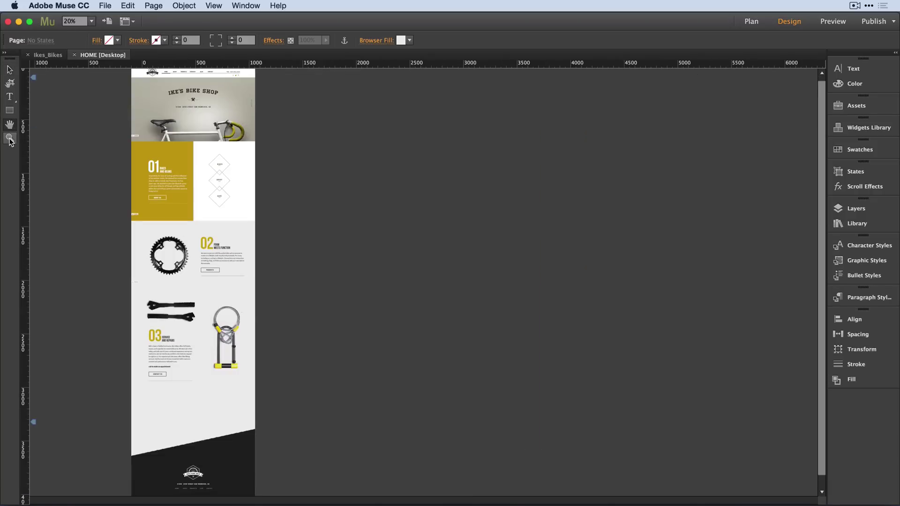
{"action": "double_click", "coordinate": [9, 139]}
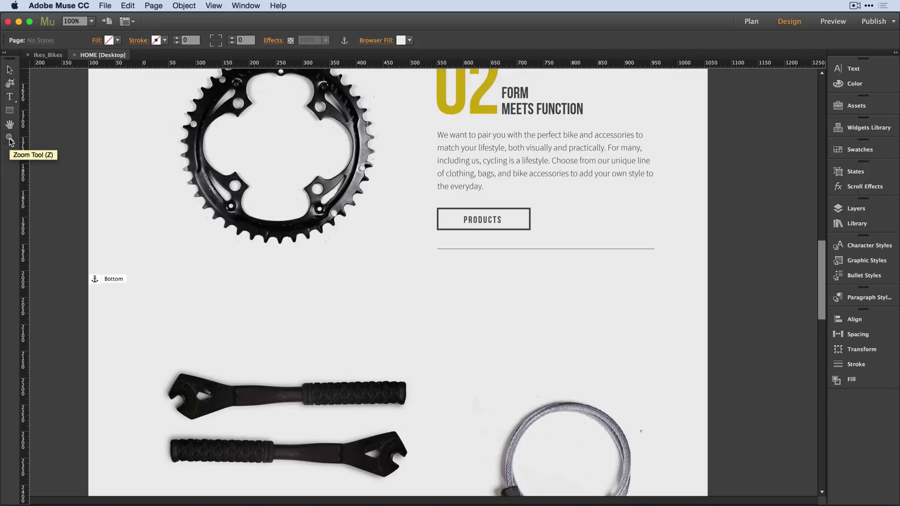
{"action": "key", "text": "super+0"}
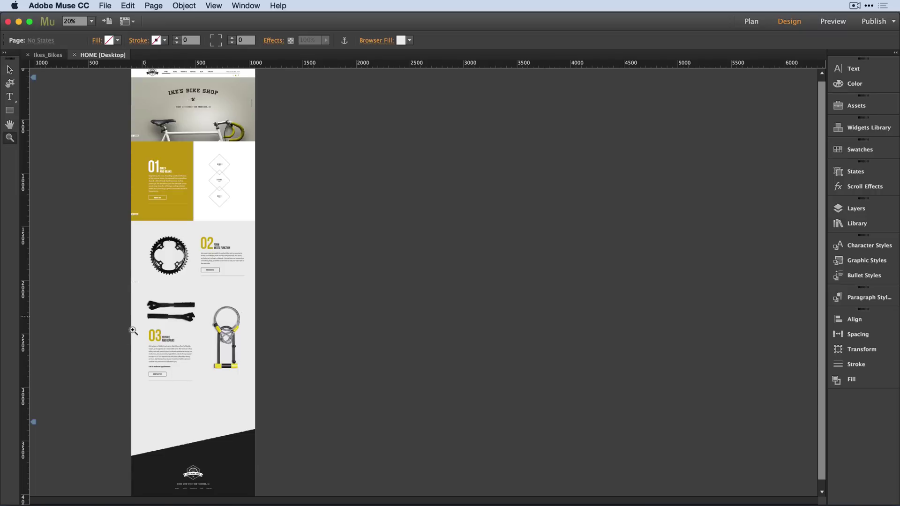
{"action": "left_click_drag", "start_coordinate": [136, 322], "coordinate": [203, 386]}
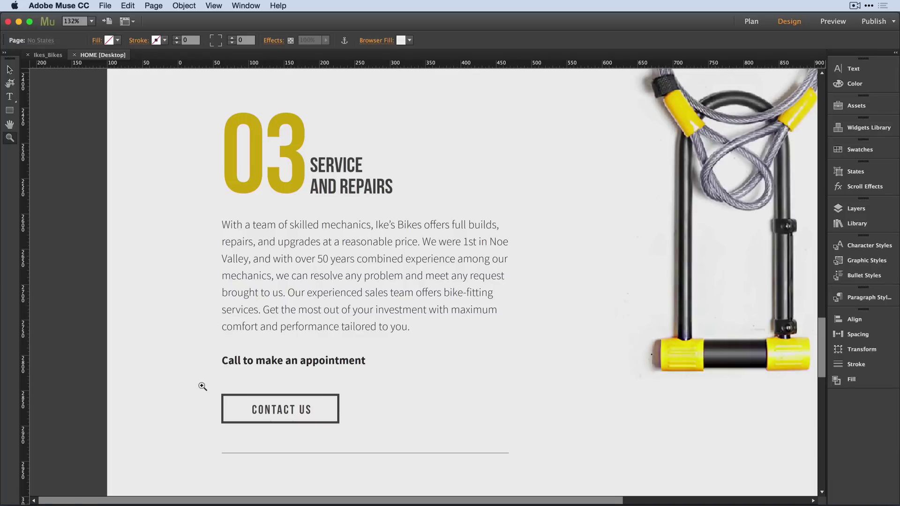
Make the 'st' in '1st' superscript from the Text panel
{"action": "left_click", "coordinate": [9, 97]}
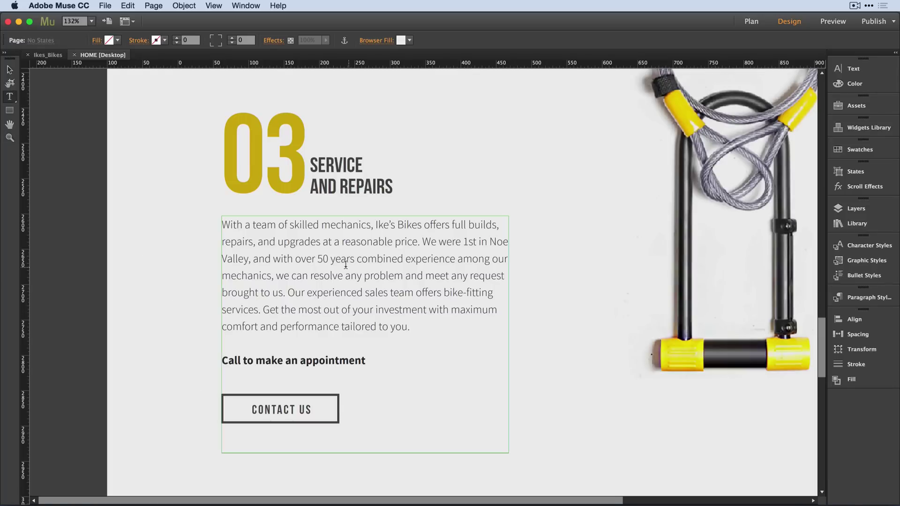
{"action": "left_click", "coordinate": [367, 258]}
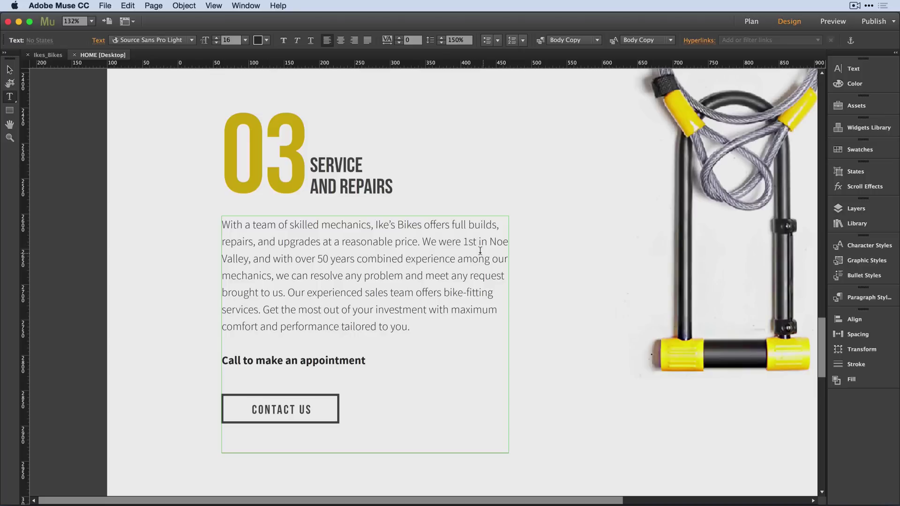
{"action": "left_click_drag", "start_coordinate": [477, 241], "coordinate": [468, 242]}
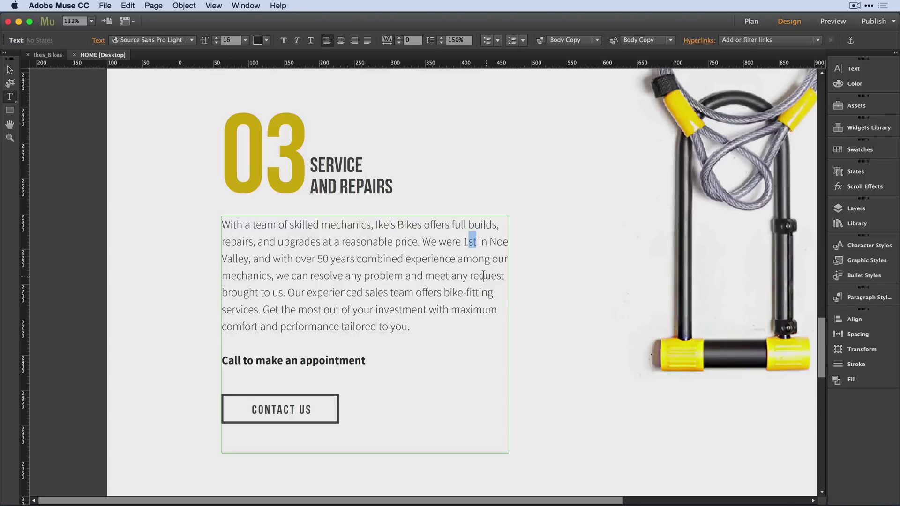
{"action": "left_click", "coordinate": [850, 70]}
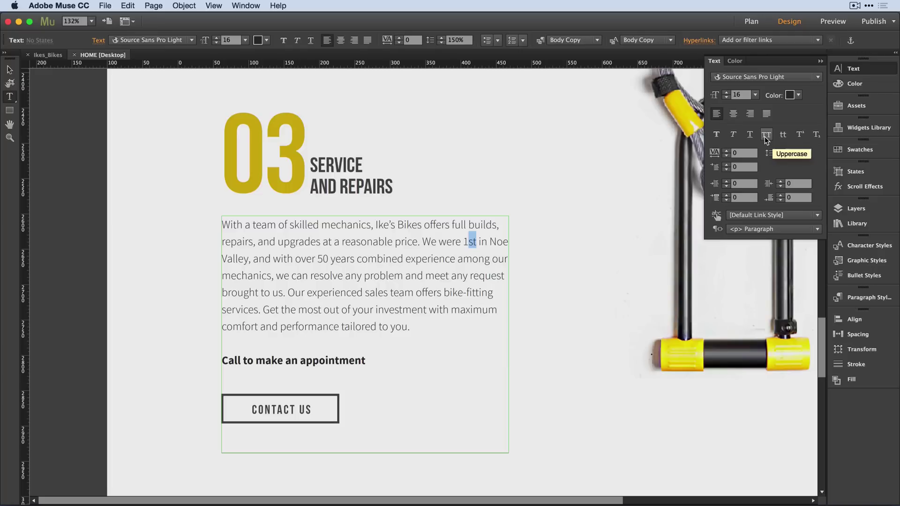
{"action": "left_click", "coordinate": [800, 136]}
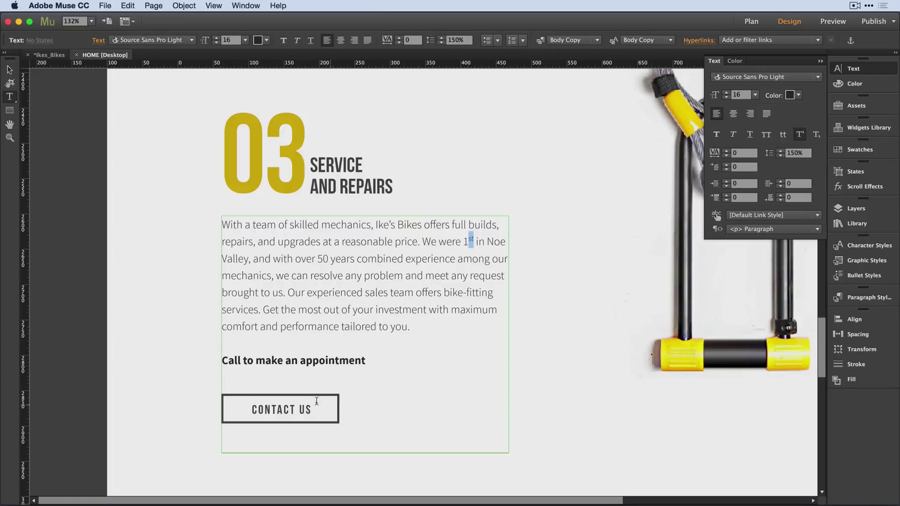
Set the 'Call to make an appointment' line to all uppercase
{"action": "double_click", "coordinate": [303, 361]}
{"action": "triple_click", "coordinate": [303, 361]}
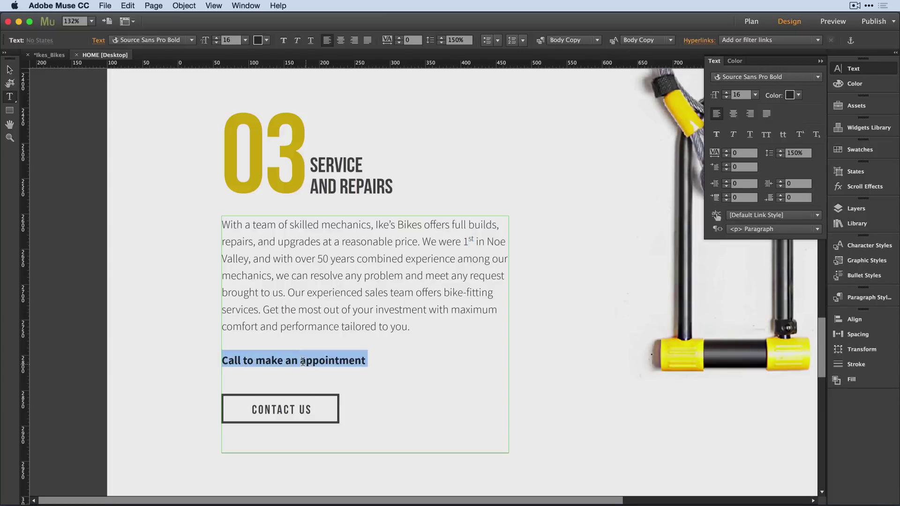
{"action": "left_click", "coordinate": [783, 136]}
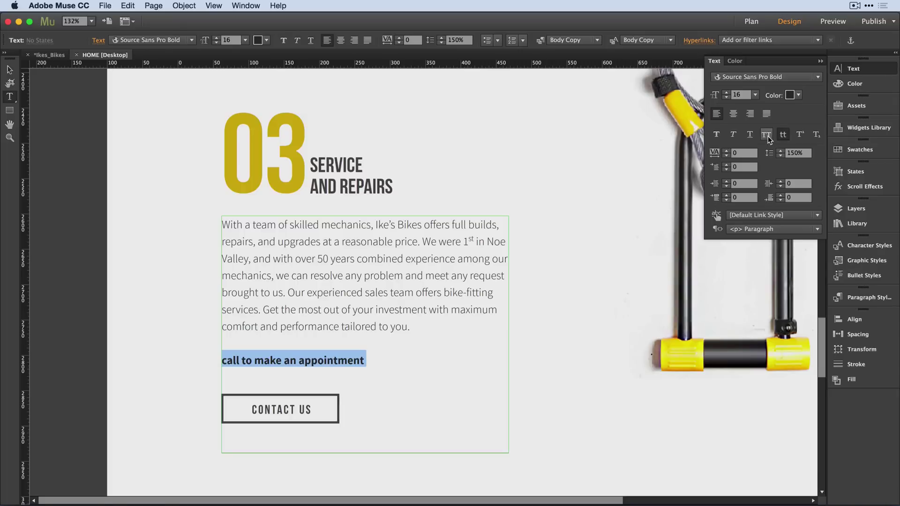
{"action": "left_click", "coordinate": [767, 136]}
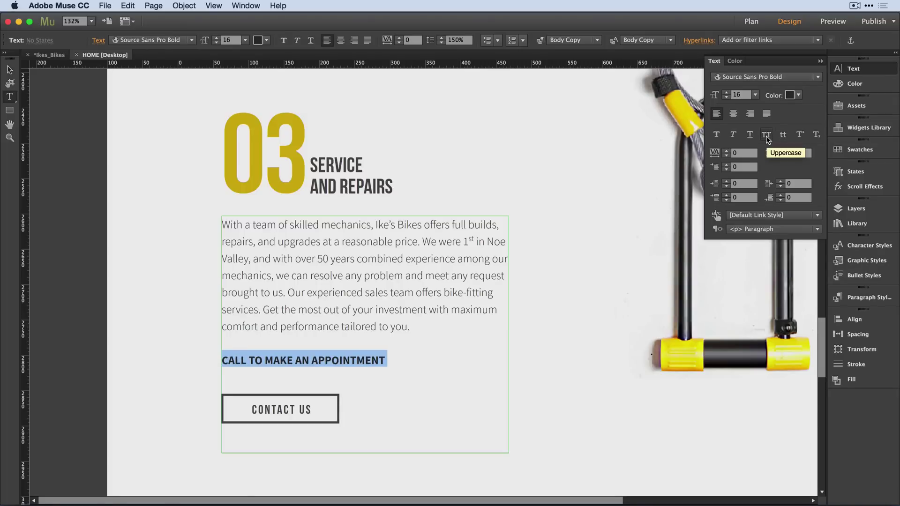
{"action": "left_click", "coordinate": [766, 136]}
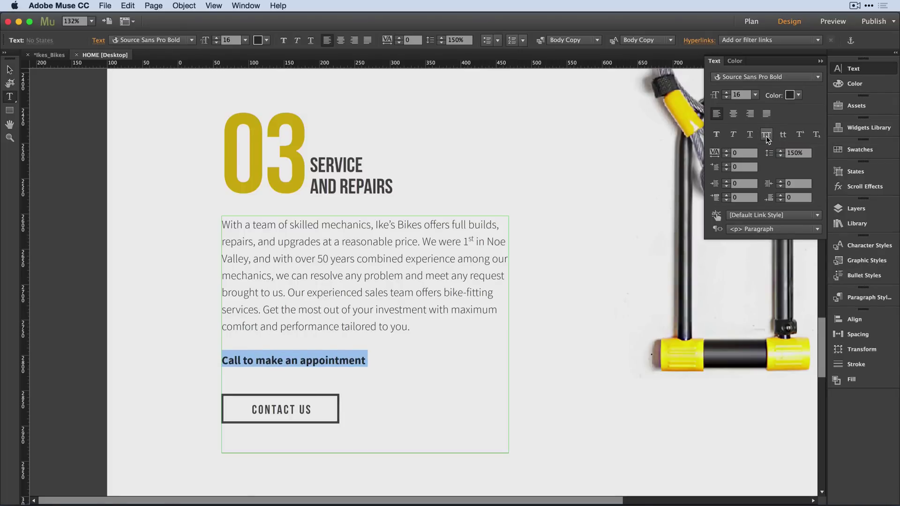
{"action": "left_click", "coordinate": [767, 137]}
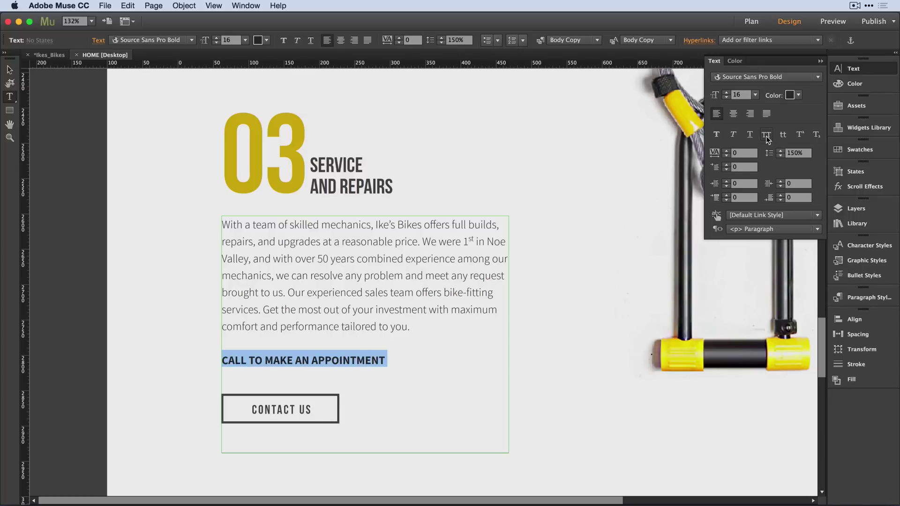
{"action": "left_click", "coordinate": [9, 69]}
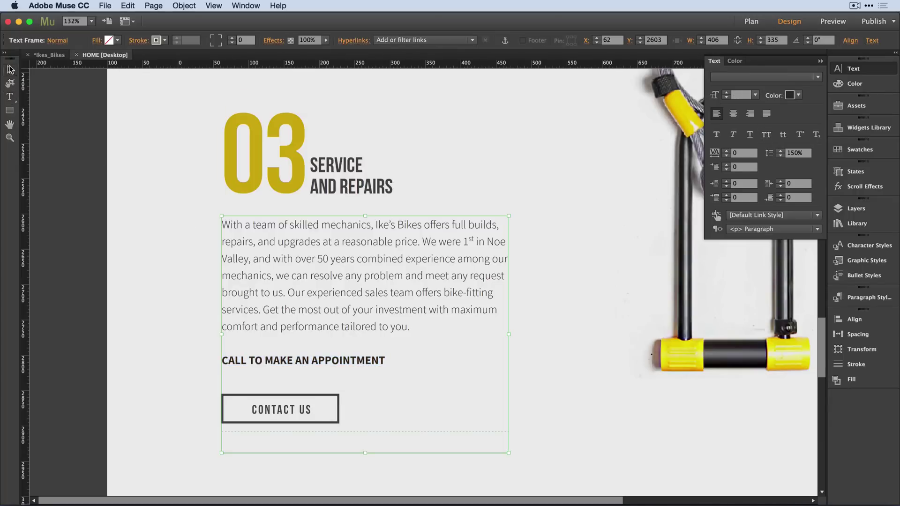
Close the Text panel, scroll down below the section and show the layout guides
{"action": "left_click", "coordinate": [141, 161]}
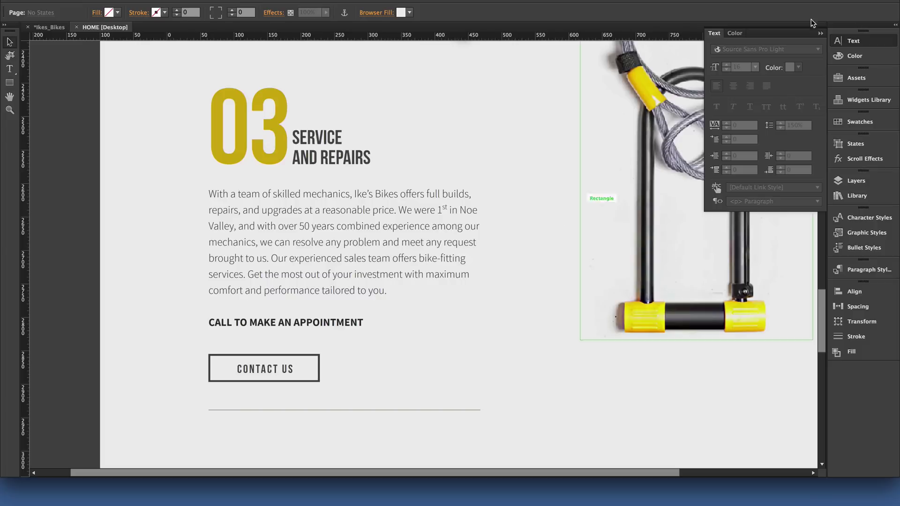
{"action": "left_click", "coordinate": [822, 31]}
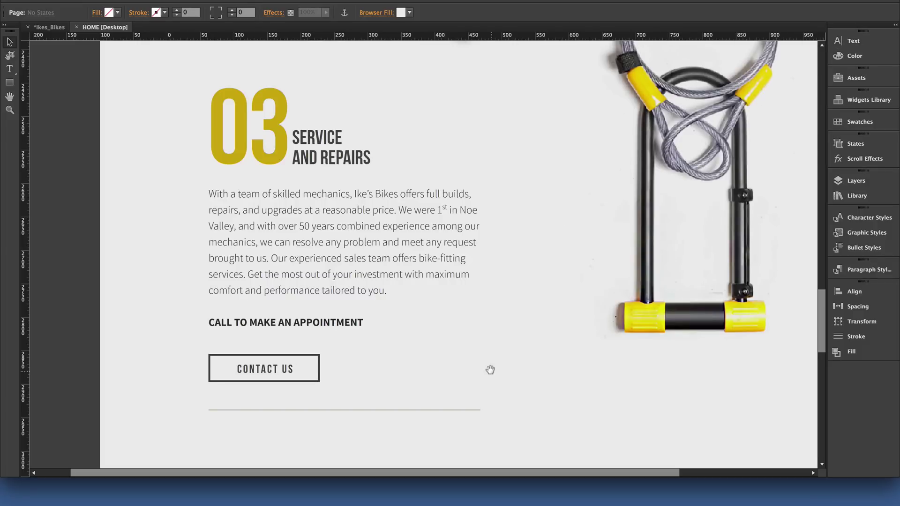
{"action": "left_click_drag", "start_coordinate": [488, 370], "coordinate": [501, 263]}
{"action": "scroll", "coordinate": [460, 276], "scroll_direction": "down", "scroll_amount": 5}
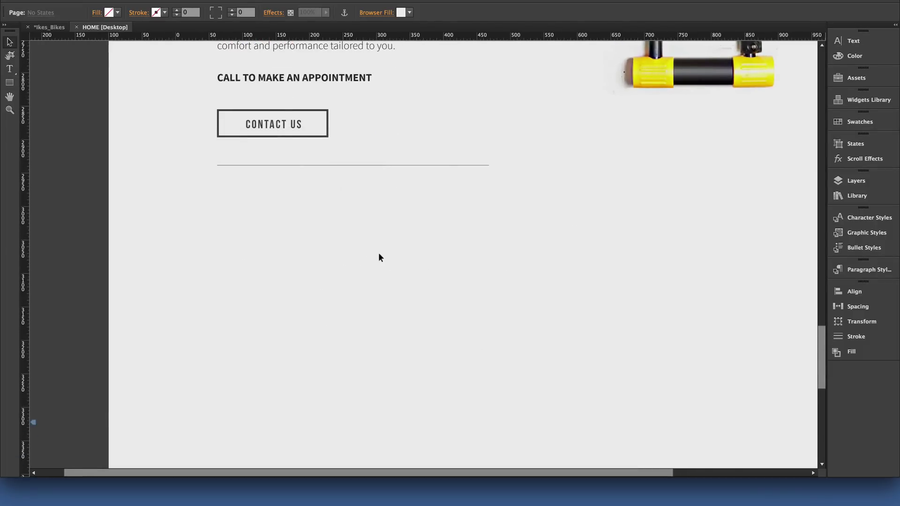
{"action": "key", "text": "super+semicolon"}
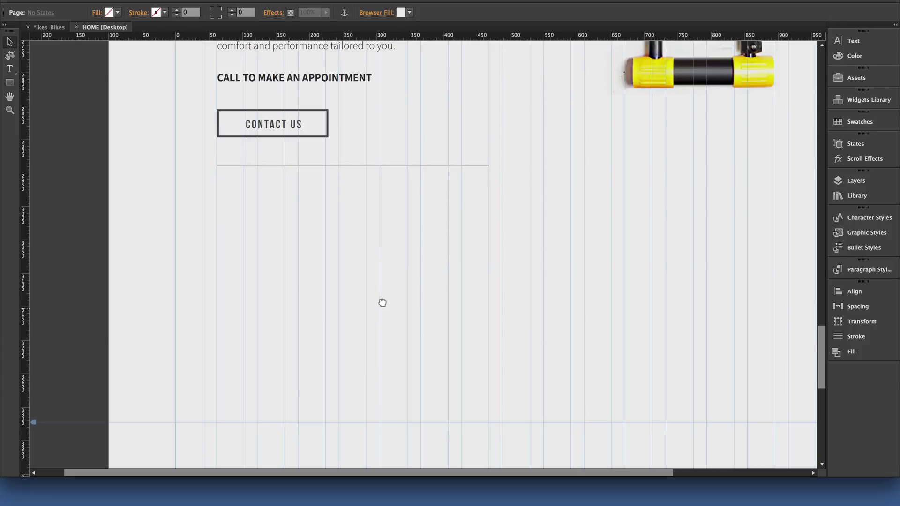
{"action": "left_click_drag", "start_coordinate": [381, 302], "coordinate": [381, 275]}
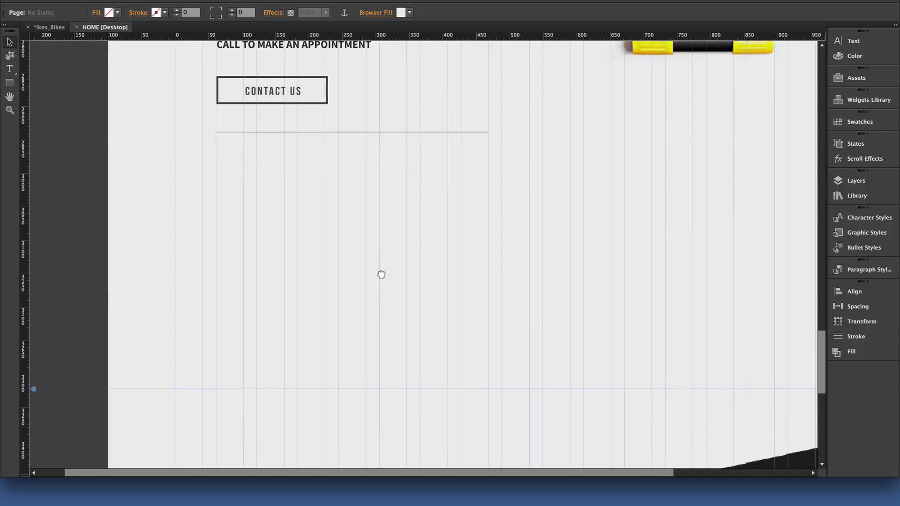
Place a Tabbed Panels widget from the Widgets Library below CONTACT US and bring up its options
{"action": "left_click", "coordinate": [865, 100]}
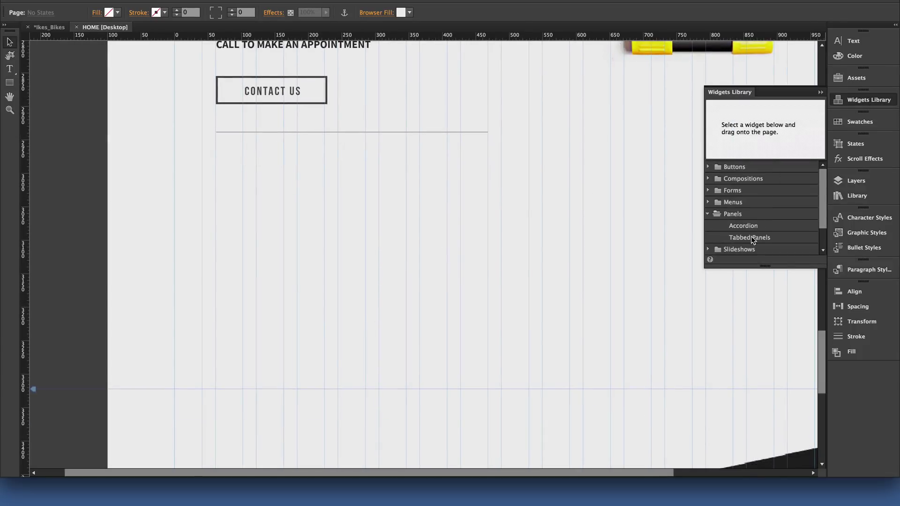
{"action": "left_click_drag", "start_coordinate": [752, 240], "coordinate": [220, 171]}
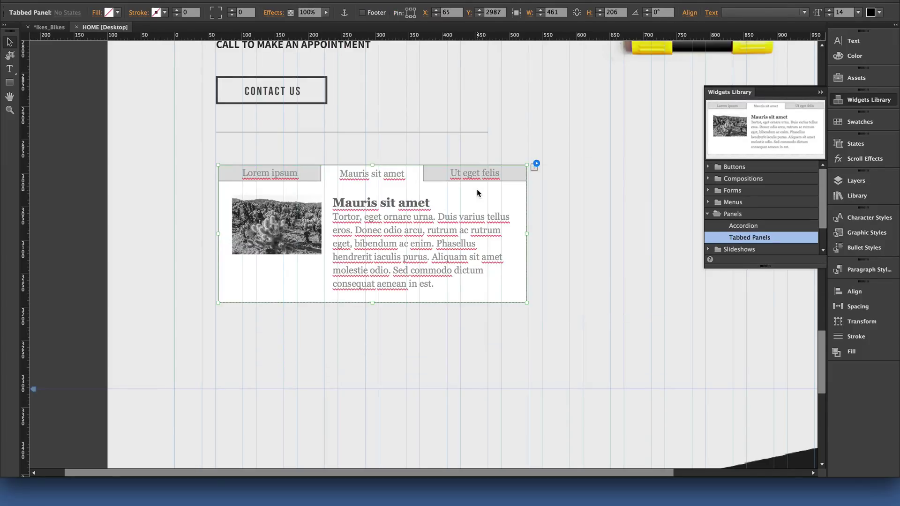
{"action": "left_click_drag", "start_coordinate": [477, 193], "coordinate": [467, 176]}
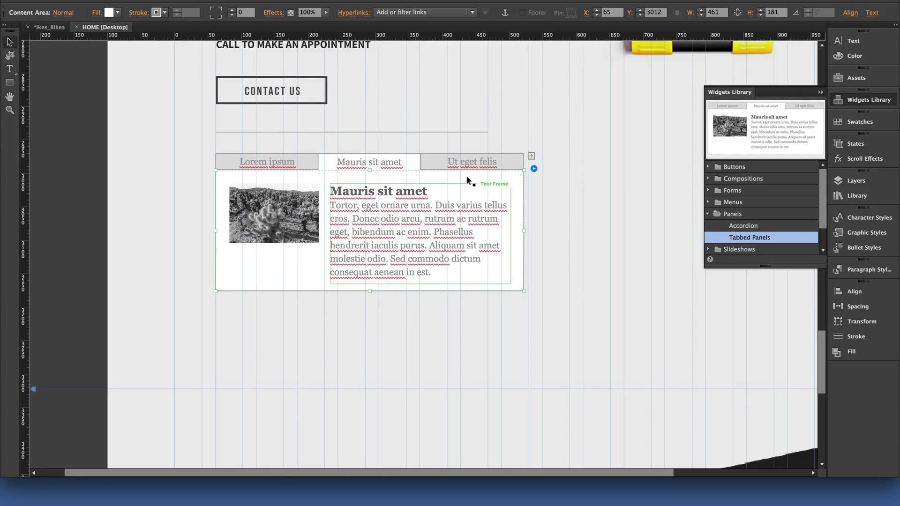
{"action": "left_click", "coordinate": [454, 157]}
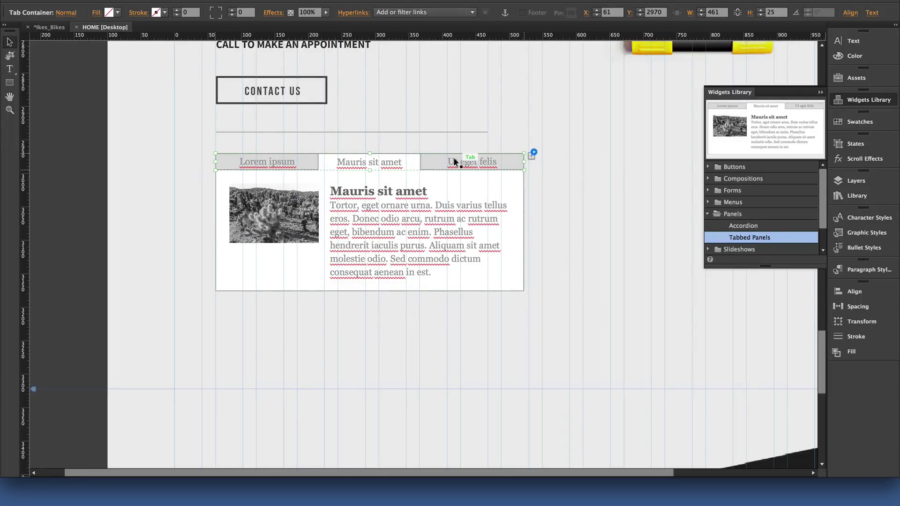
{"action": "left_click", "coordinate": [433, 162]}
{"action": "left_click", "coordinate": [278, 160]}
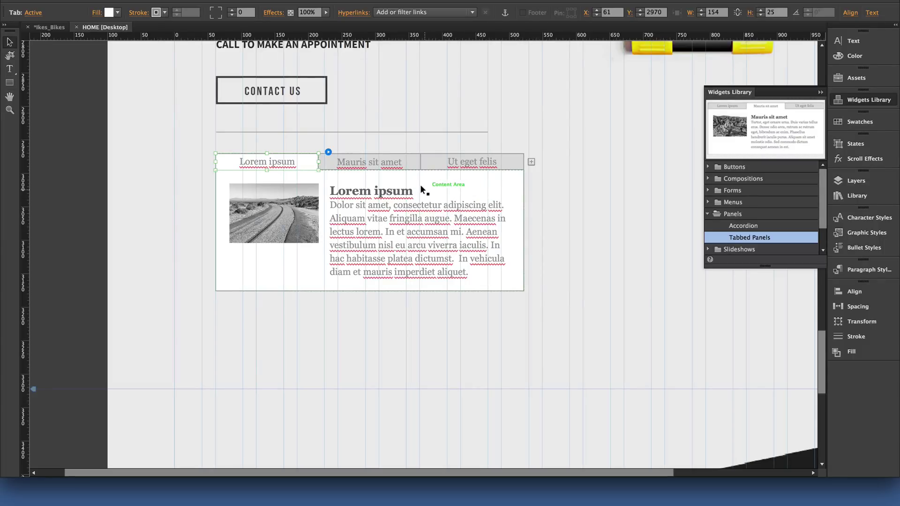
{"action": "key", "text": "Escape"}
{"action": "right_click", "coordinate": [421, 188]}
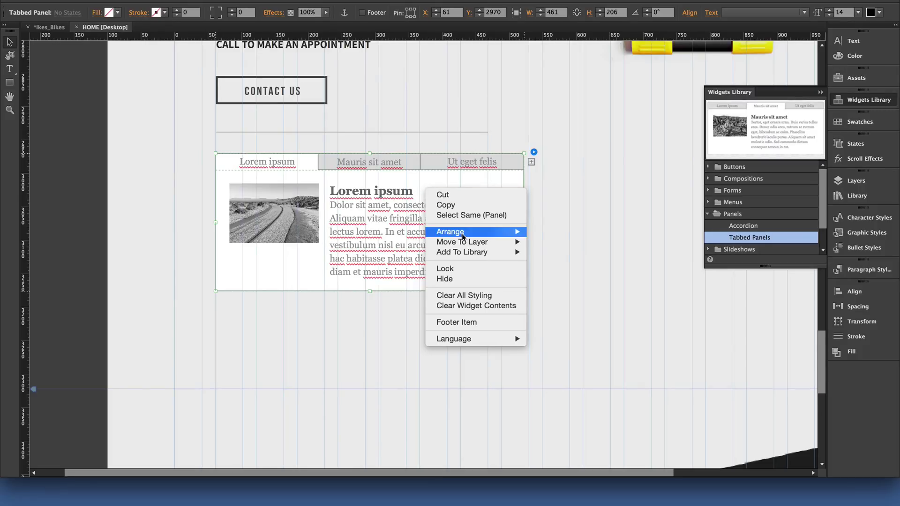
Clear the panel's styling, apply Diamond Btn Text to the tabs, and widen it to 613 px
{"action": "left_click", "coordinate": [476, 296]}
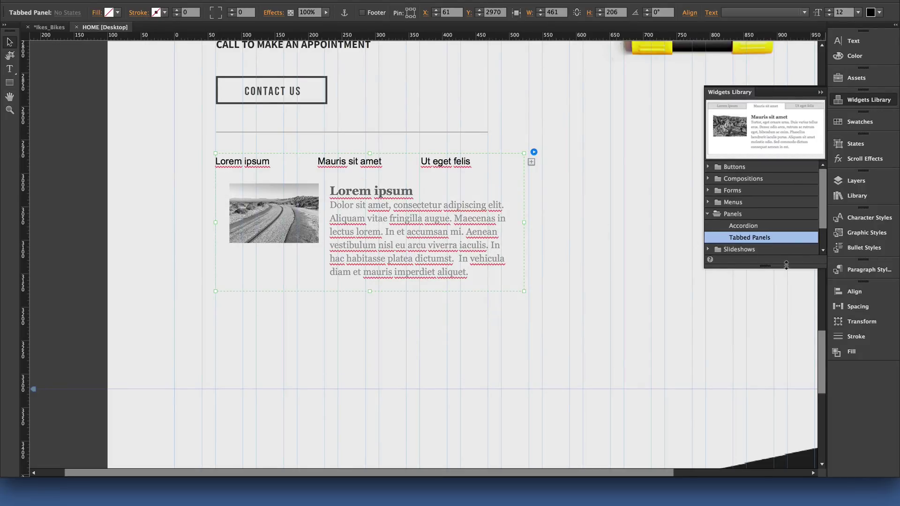
{"action": "left_click", "coordinate": [873, 276]}
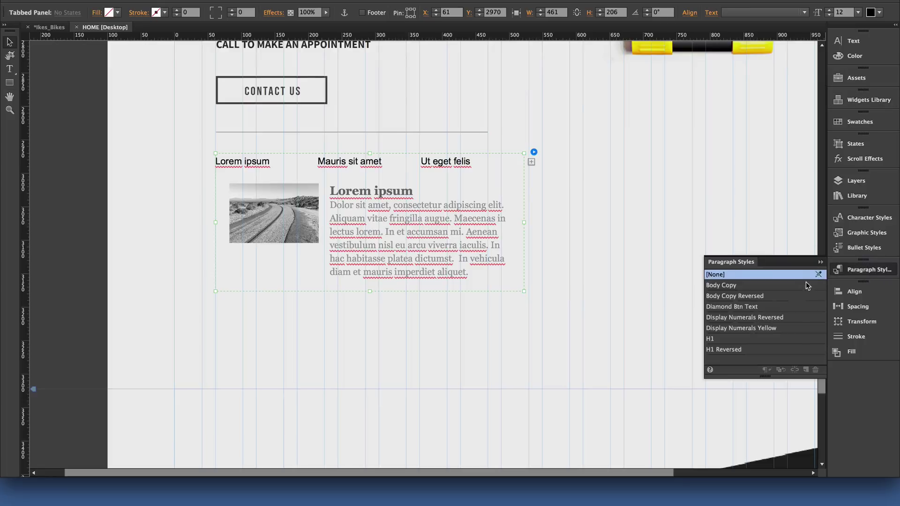
{"action": "left_click", "coordinate": [740, 307]}
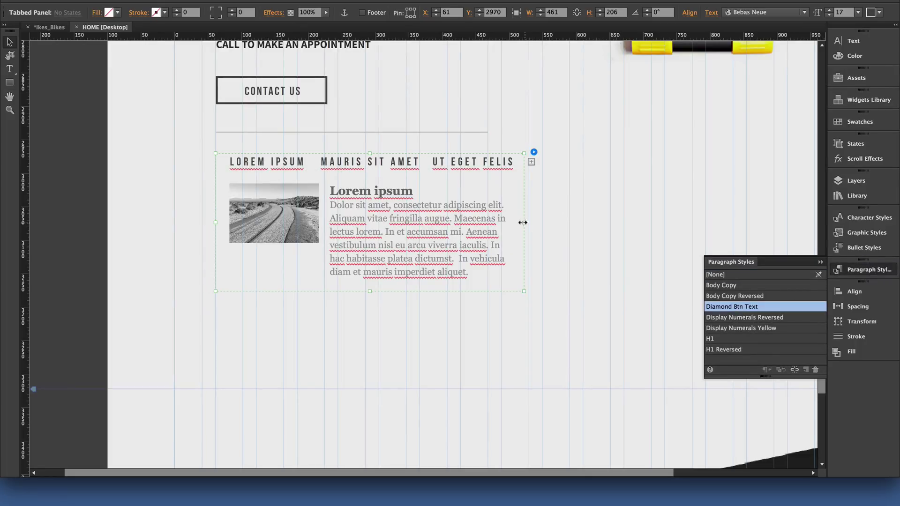
{"action": "left_click_drag", "start_coordinate": [524, 222], "coordinate": [626, 229]}
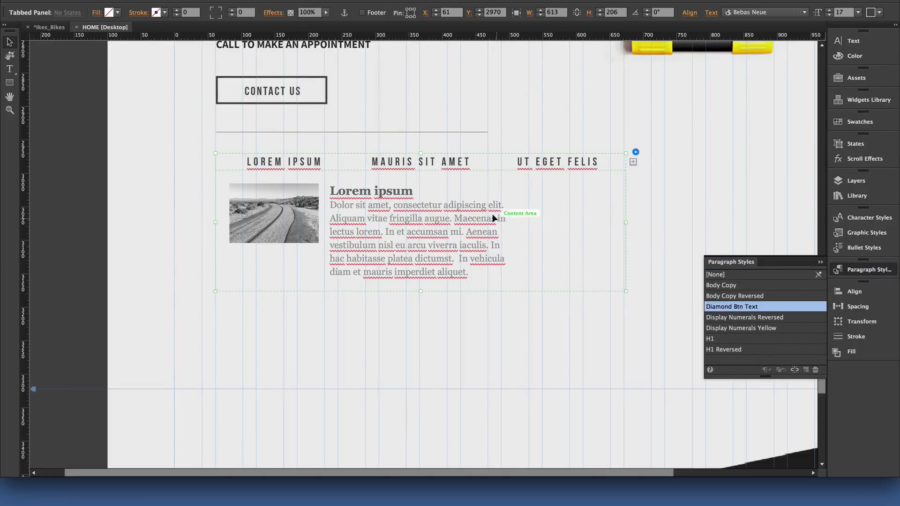
Clear the widget's sample content and add tabs LOREM IPSUM 2 and LOREM IPSUM 3
{"action": "right_click", "coordinate": [444, 234]}
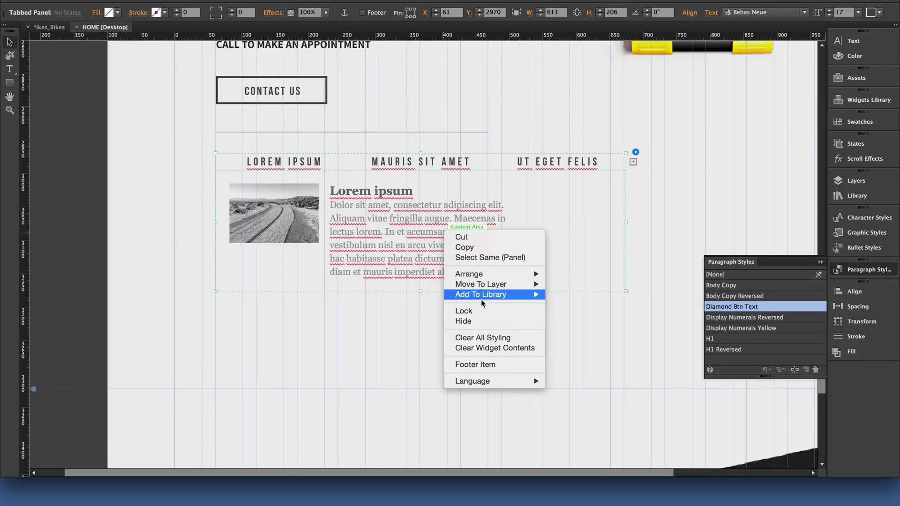
{"action": "left_click", "coordinate": [485, 349]}
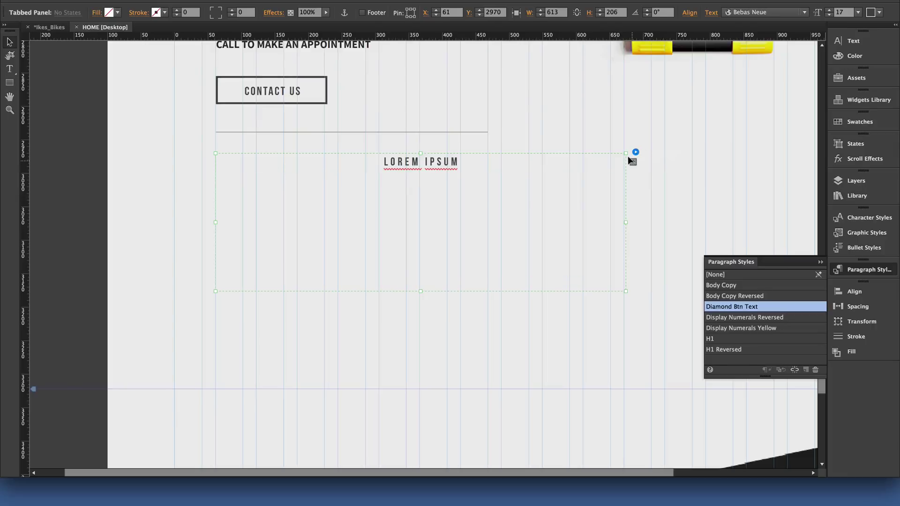
{"action": "left_click", "coordinate": [632, 162]}
{"action": "left_click", "coordinate": [629, 160]}
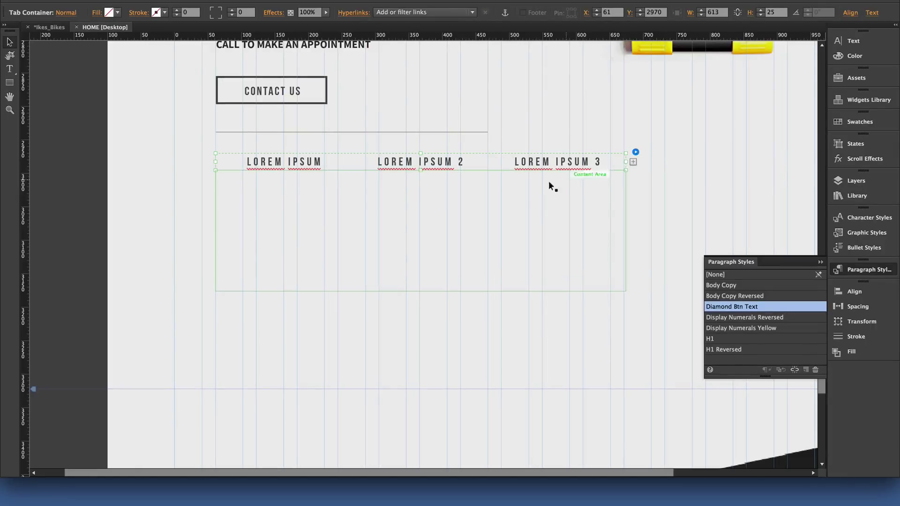
{"action": "left_click", "coordinate": [539, 193]}
{"action": "left_click", "coordinate": [635, 197]}
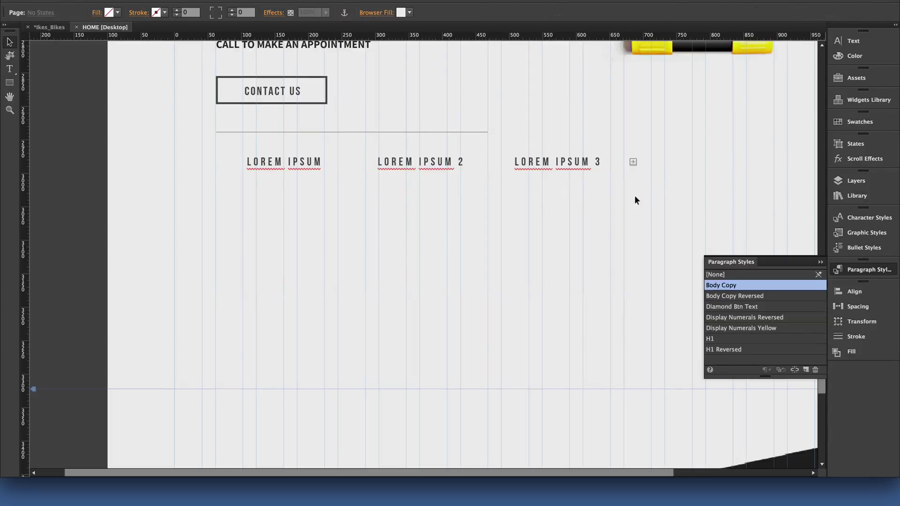
Hide the layout guides with Cmd+; and check the emptied three-tab panel by selecting it
{"action": "key", "text": "super+semicolon"}
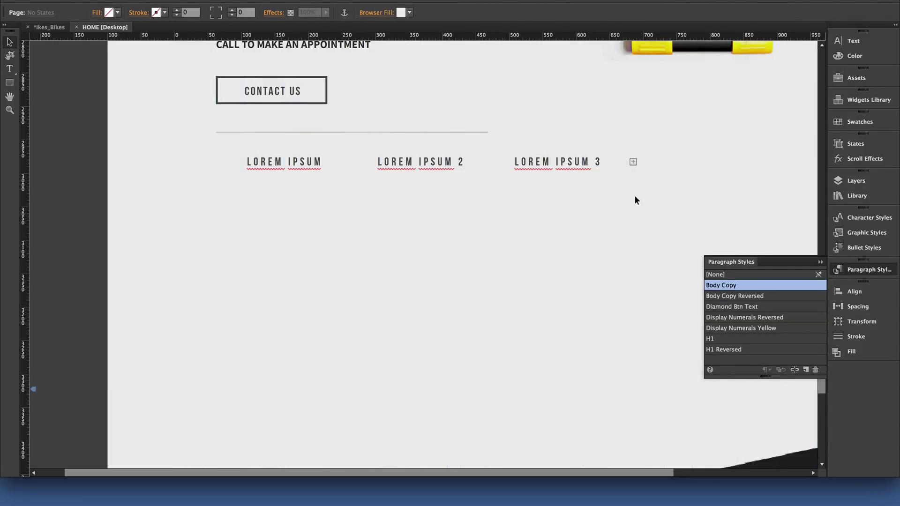
{"action": "left_click", "coordinate": [547, 190]}
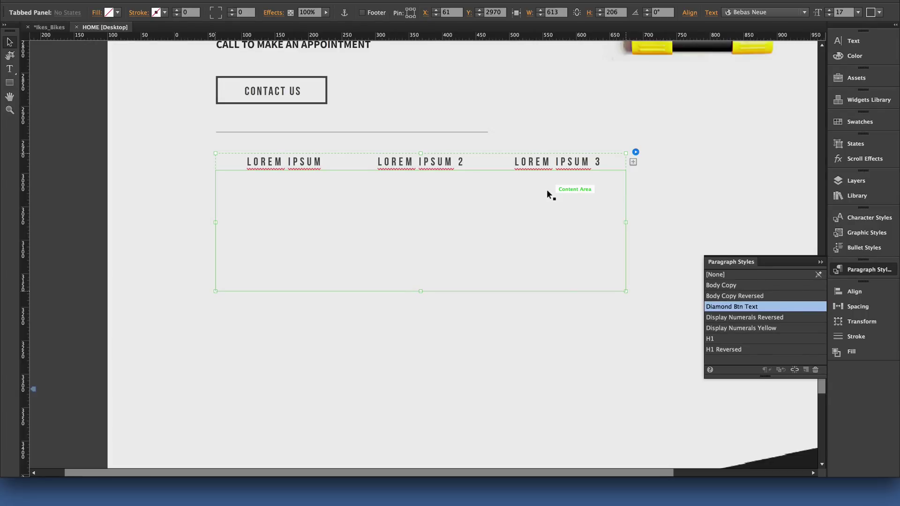
{"action": "left_click", "coordinate": [681, 186]}
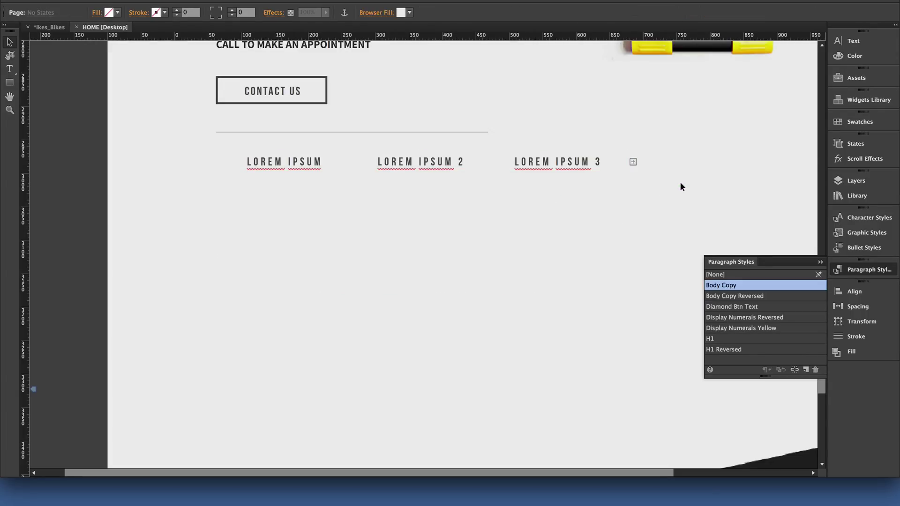
{"action": "left_click", "coordinate": [600, 199]}
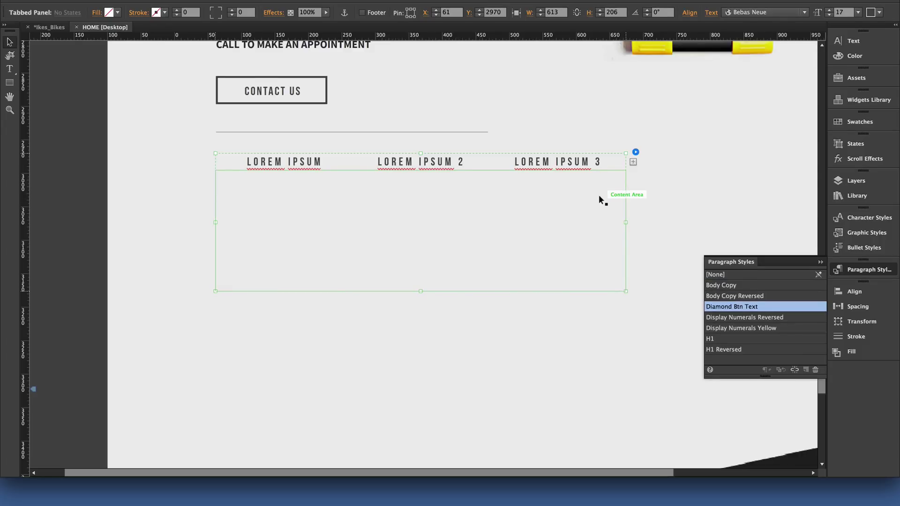
{"action": "left_click", "coordinate": [675, 194]}
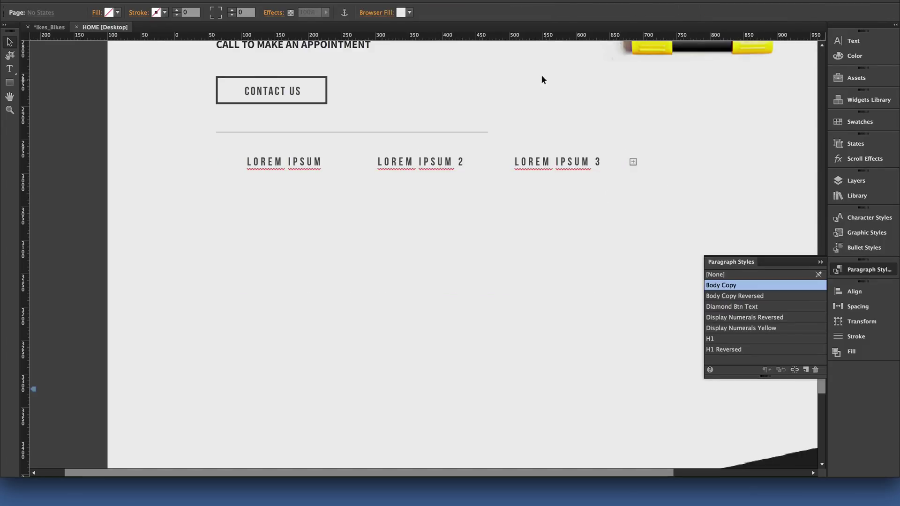
Turn on Show Frame Edges from the View menu and check the outlined tabbed panel
{"action": "left_click", "coordinate": [214, 1]}
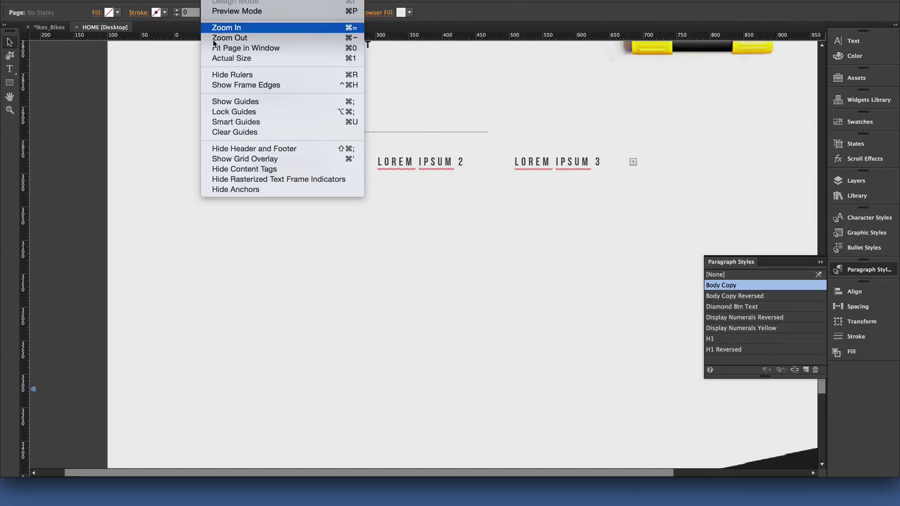
{"action": "left_click", "coordinate": [216, 86]}
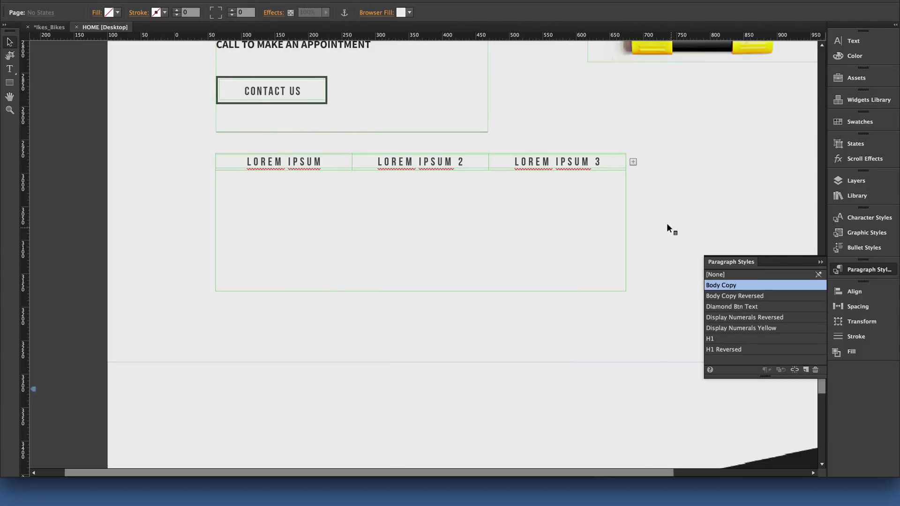
{"action": "key", "text": "ctrl+shift+e"}
{"action": "key", "text": "ctrl+shift+e"}
{"action": "left_click", "coordinate": [511, 189]}
{"action": "left_click", "coordinate": [172, 136]}
Open the Assets panel, zoom out, and select the lock image to highlight lock.png
{"action": "left_click", "coordinate": [862, 79]}
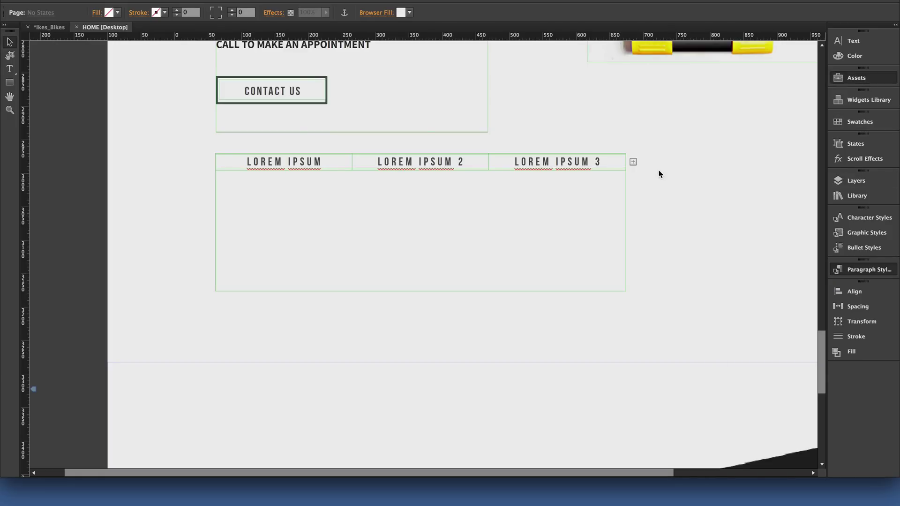
{"action": "key", "text": "ctrl+minus"}
{"action": "key", "text": "ctrl+minus"}
{"action": "key", "text": "ctrl+minus"}
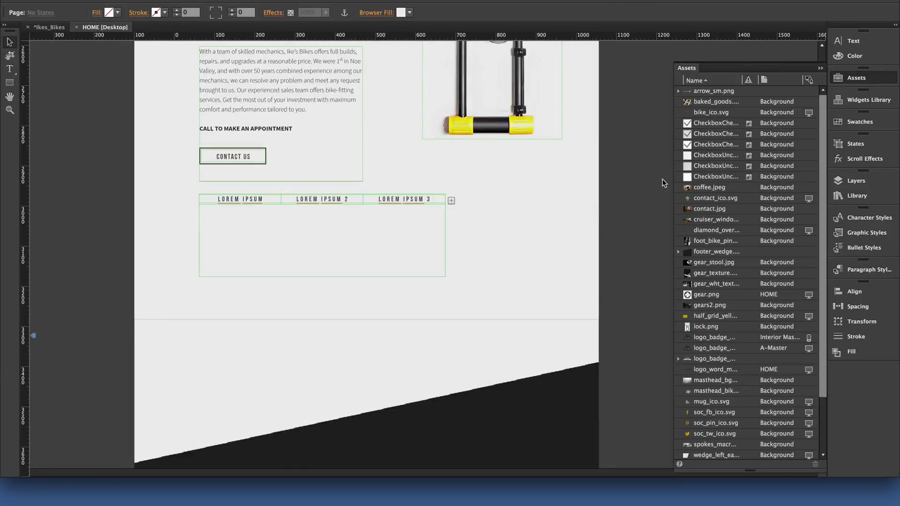
{"action": "left_click_drag", "start_coordinate": [309, 140], "coordinate": [331, 201]}
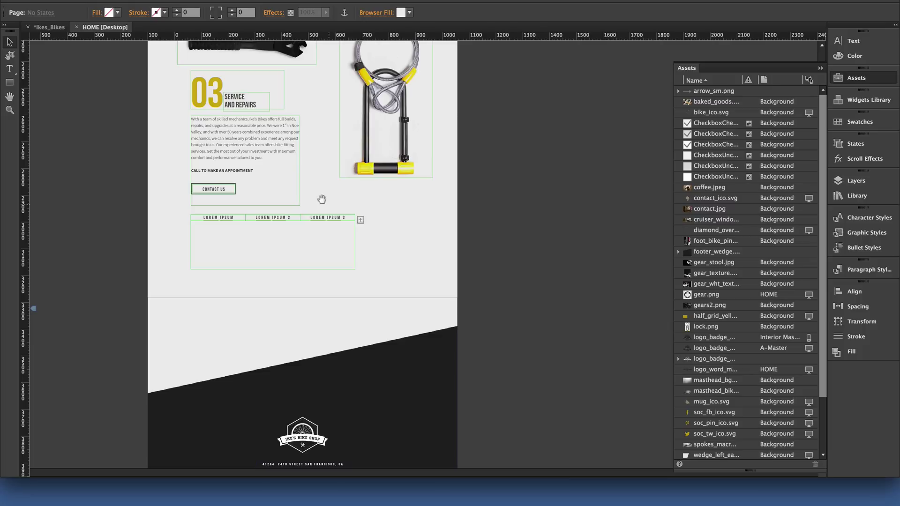
{"action": "scroll", "coordinate": [318, 181], "scroll_direction": "up", "scroll_amount": 4}
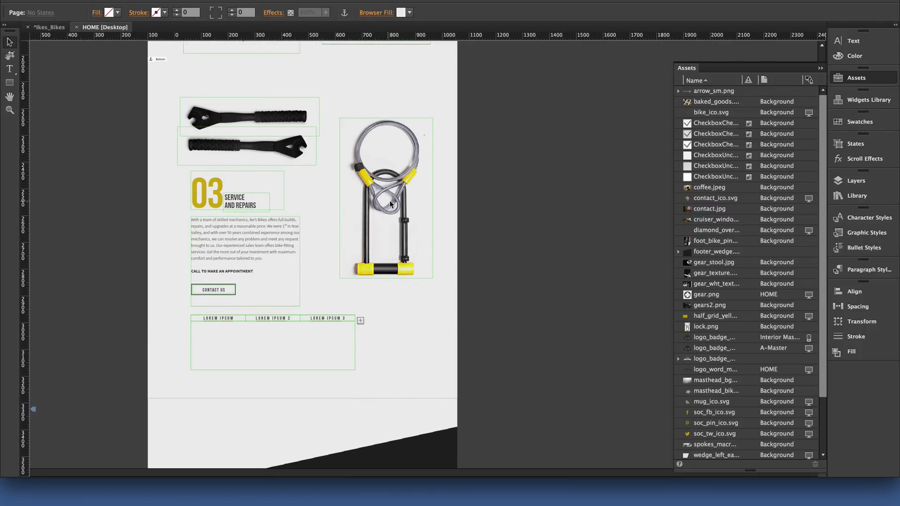
{"action": "left_click", "coordinate": [407, 201]}
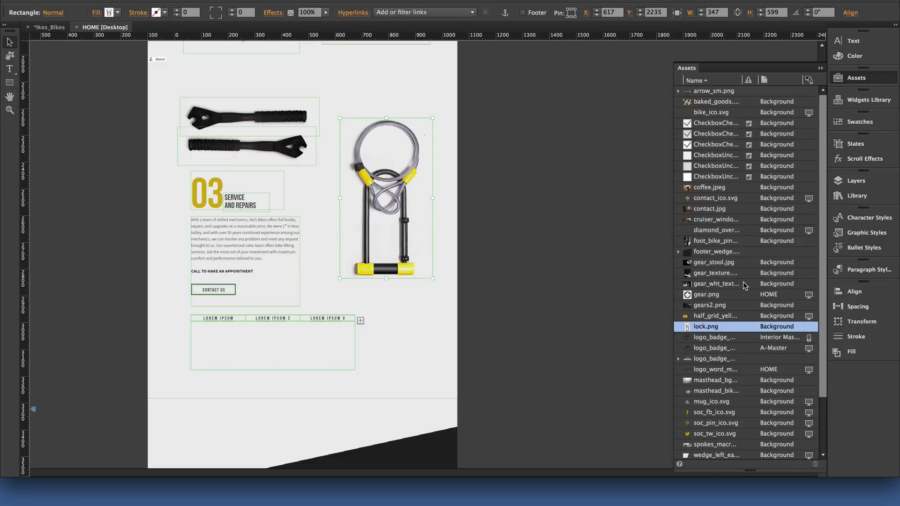
{"action": "left_click", "coordinate": [679, 359]}
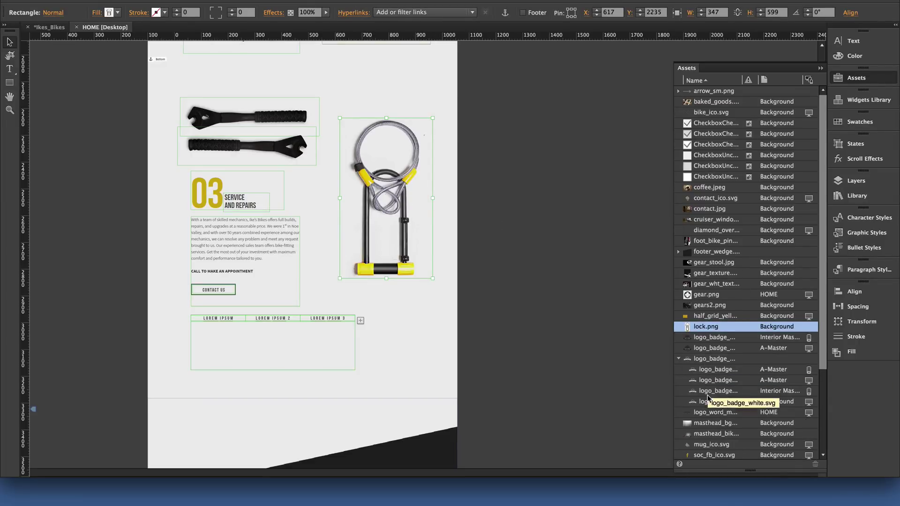
{"action": "left_click", "coordinate": [679, 359]}
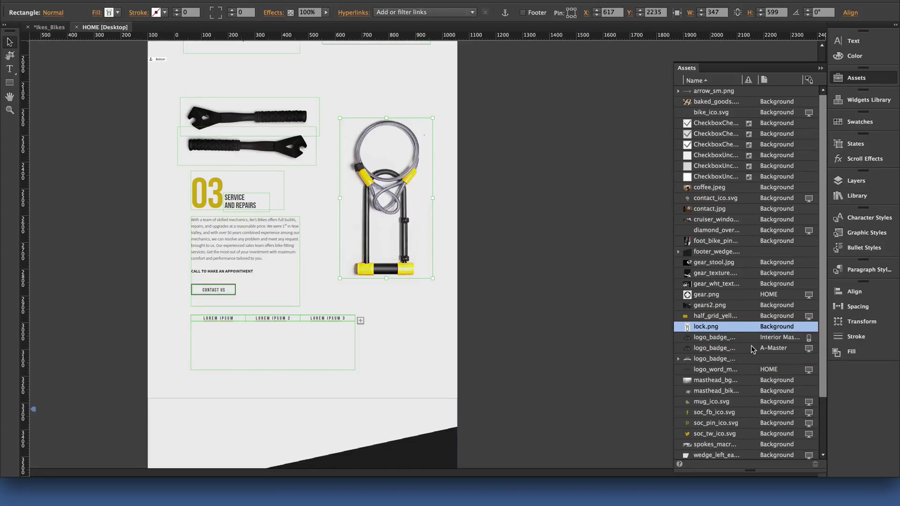
Show the Go to Asset Use list for lock.png
{"action": "right_click", "coordinate": [712, 326]}
{"action": "mouse_move", "coordinate": [752, 354]}
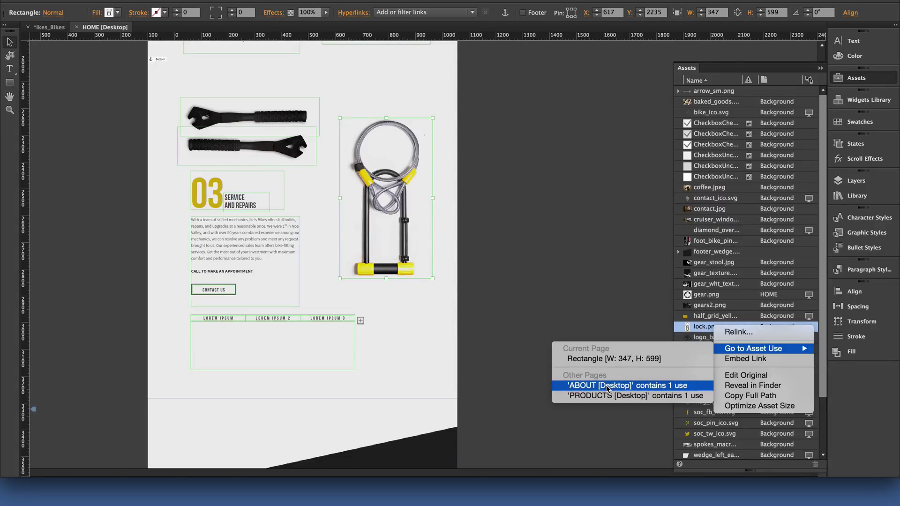
Close Assets, open Paragraph Styles, and show the Go to Style Use list for Body Copy
{"action": "left_click", "coordinate": [496, 295]}
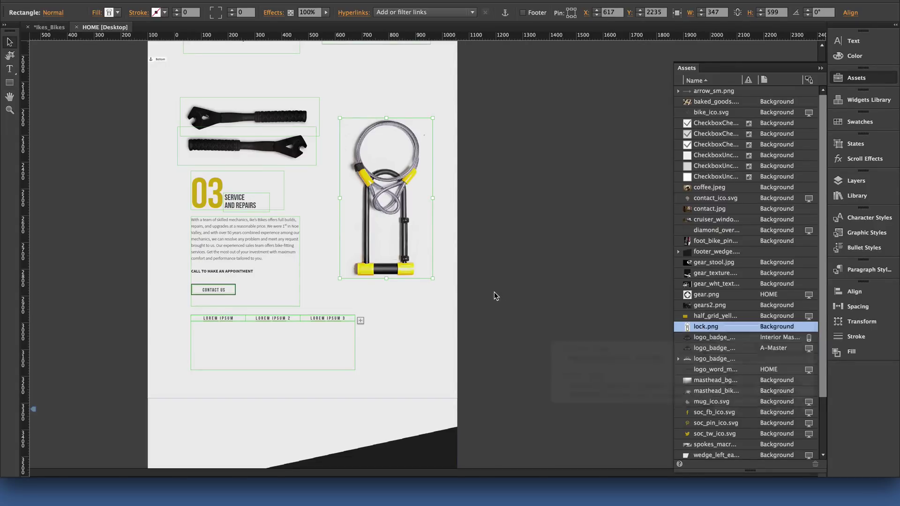
{"action": "left_click", "coordinate": [819, 70]}
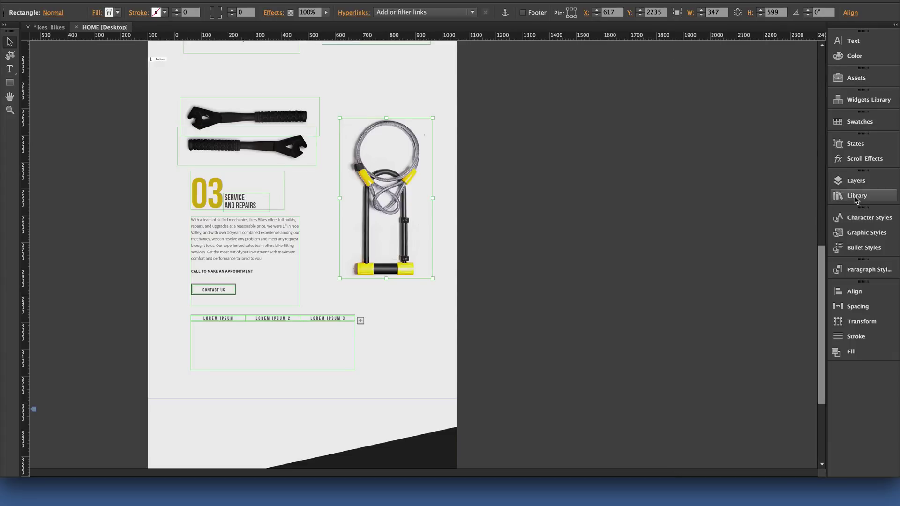
{"action": "left_click", "coordinate": [854, 270]}
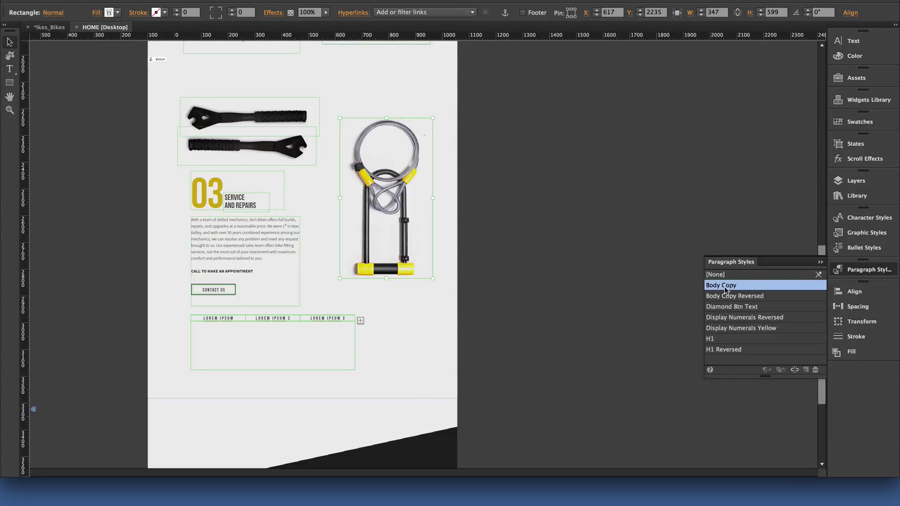
{"action": "right_click", "coordinate": [727, 287]}
{"action": "mouse_move", "coordinate": [750, 333]}
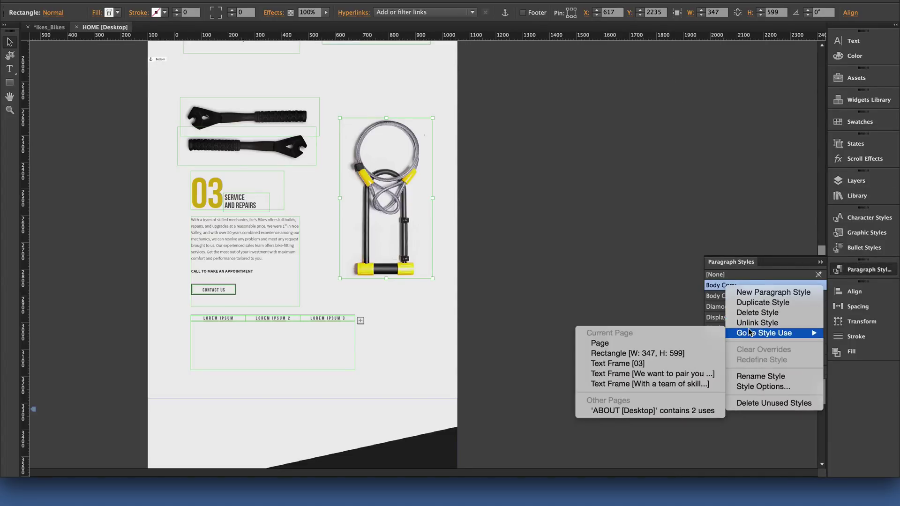